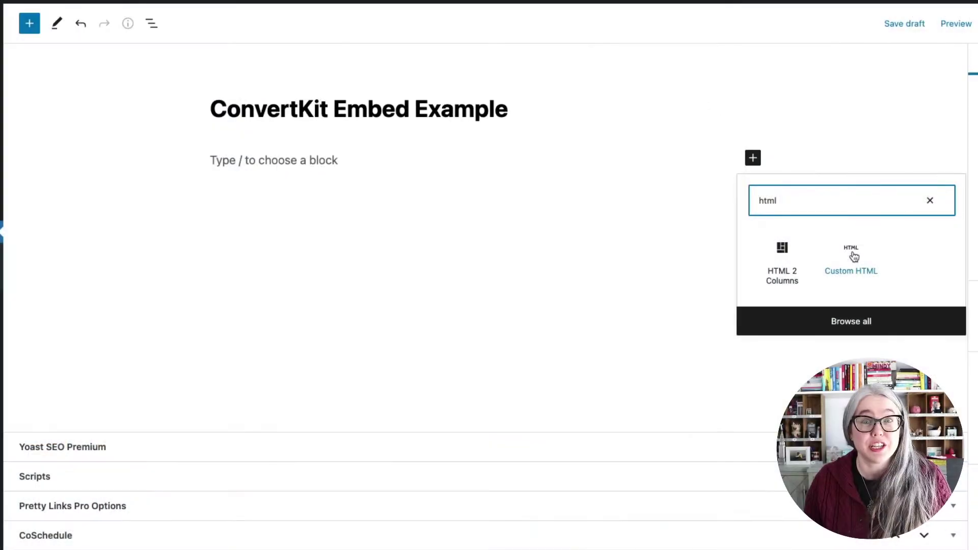
# Step: Insert a Custom HTML block on the page and paste the ConvertKit script into it
pyautogui.click(850, 254)
pyautogui.write('<script async data-uid="e81d02e857" src="https://sali.ck.page/e81d02e857/index.js"></script>')
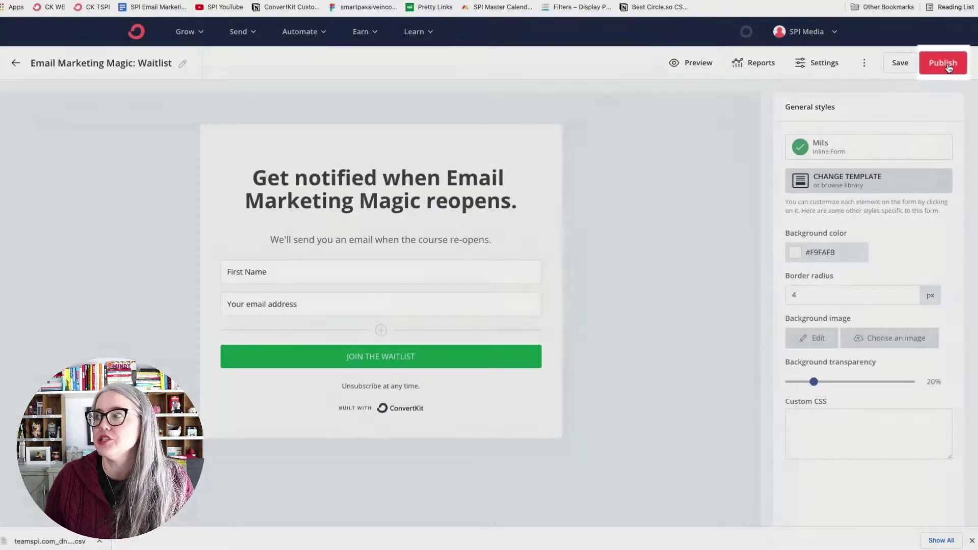
# Step: Open the waitlist form's embed options, review the HTML, Share, WordPress and Unbounce tabs, then return to JavaScript
pyautogui.click(950, 70)
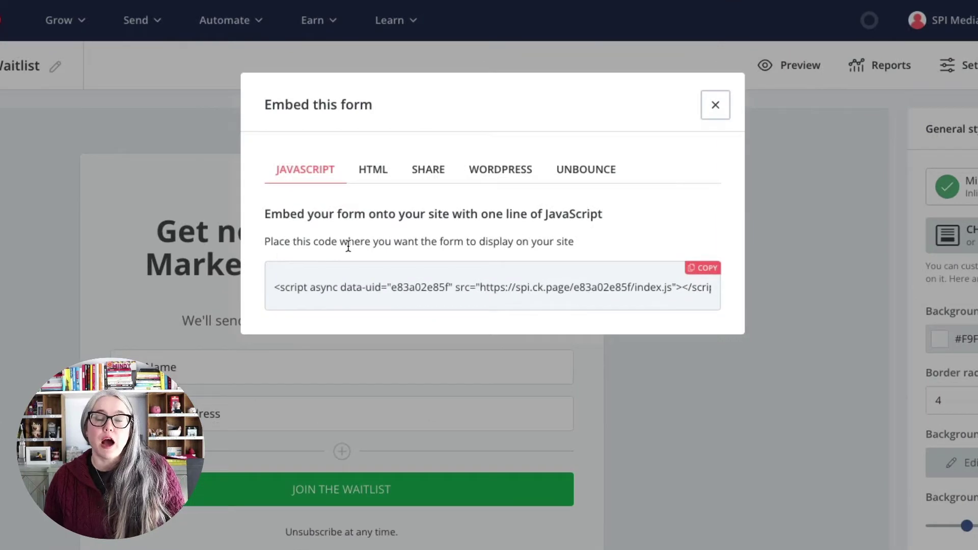
pyautogui.click(366, 178)
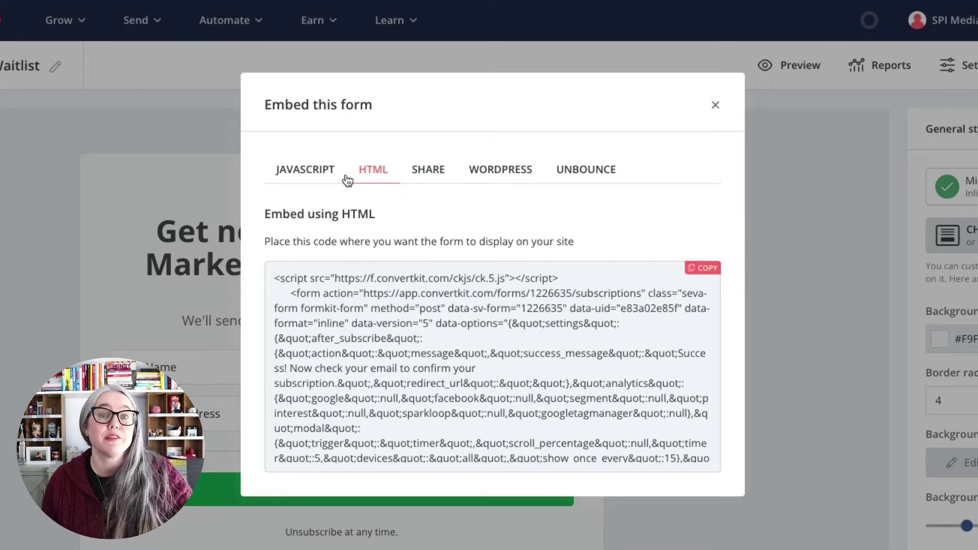
pyautogui.click(422, 178)
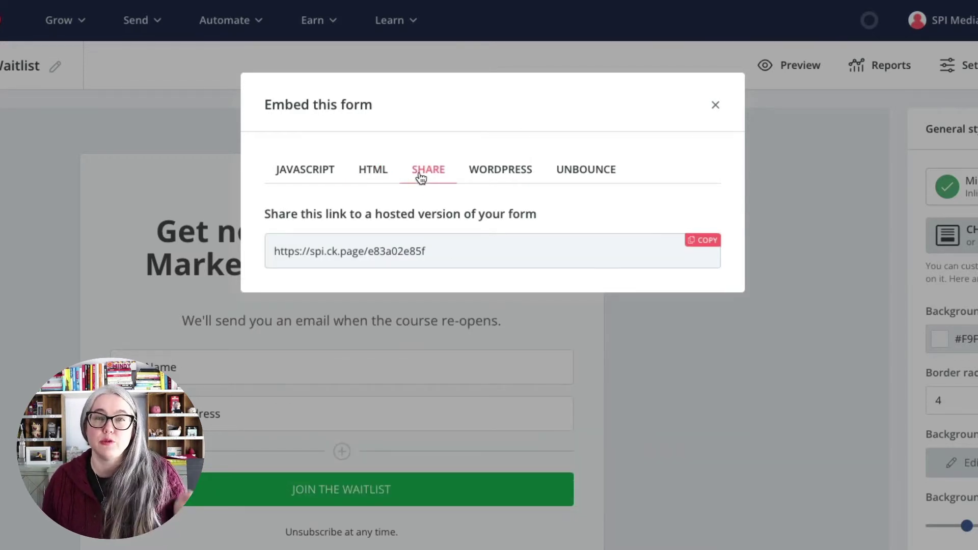
pyautogui.click(518, 176)
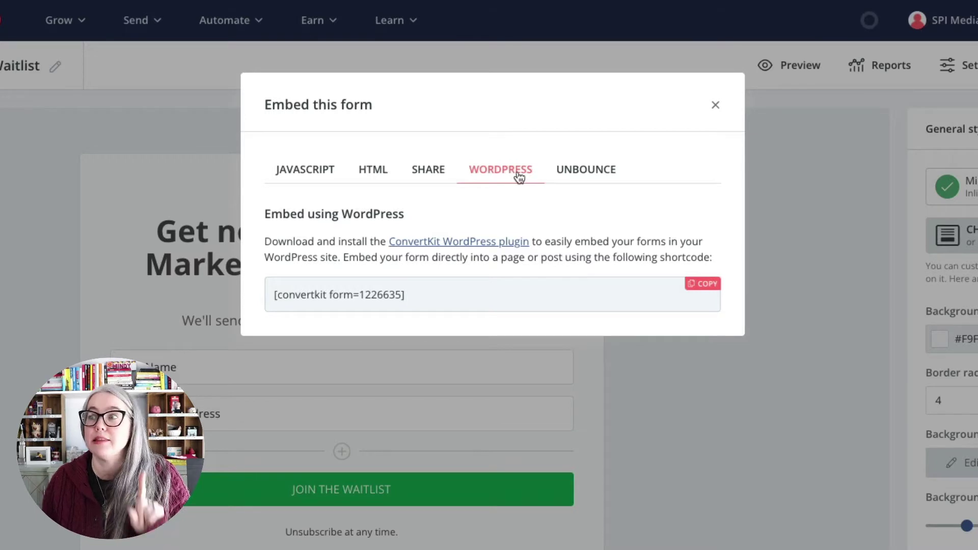
pyautogui.click(593, 174)
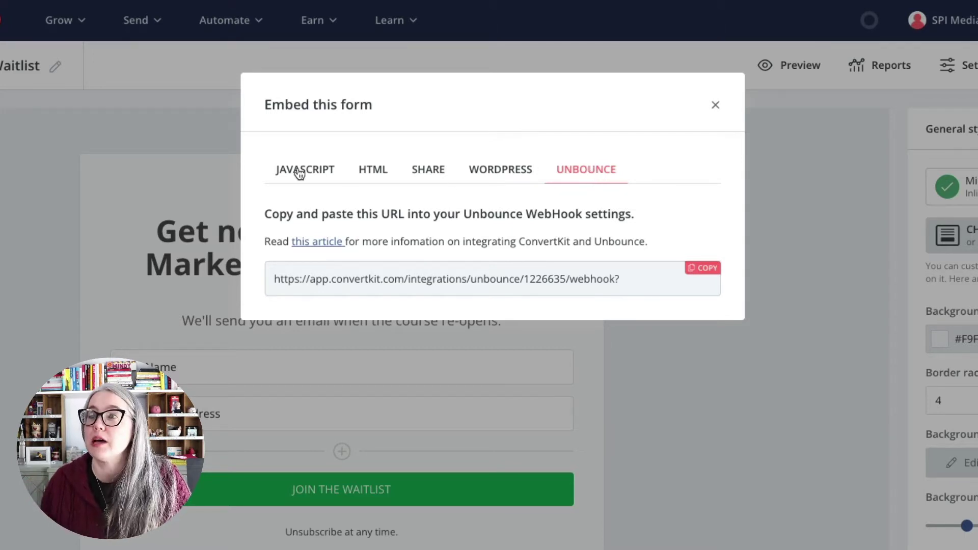
pyautogui.click(320, 173)
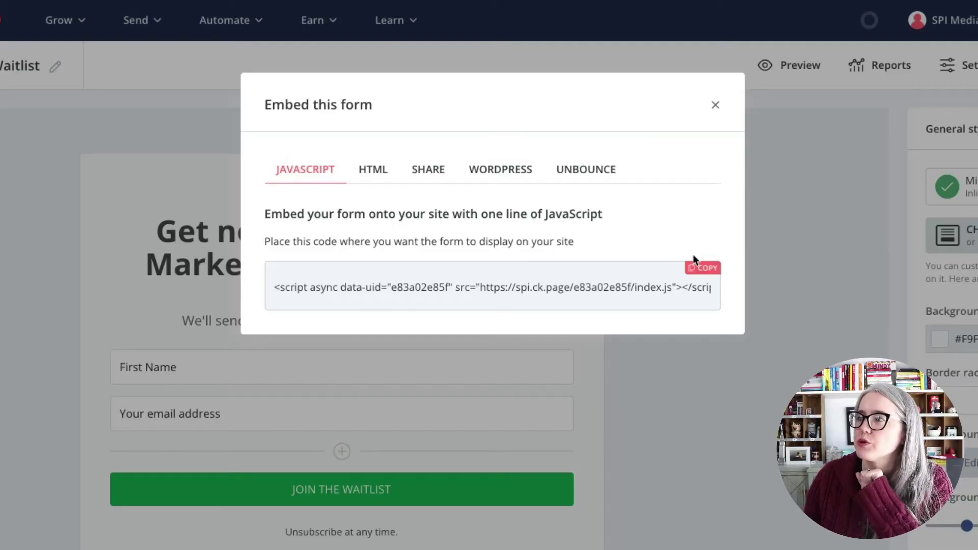
# Step: Copy the one-line JavaScript embed code and search WordPress's block inserter for 'html'
pyautogui.click(699, 268)
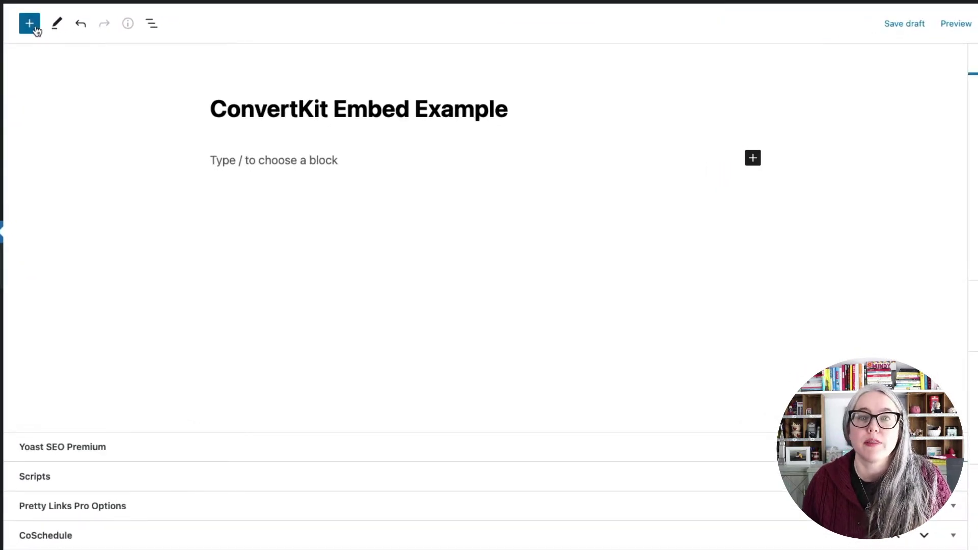
pyautogui.click(753, 159)
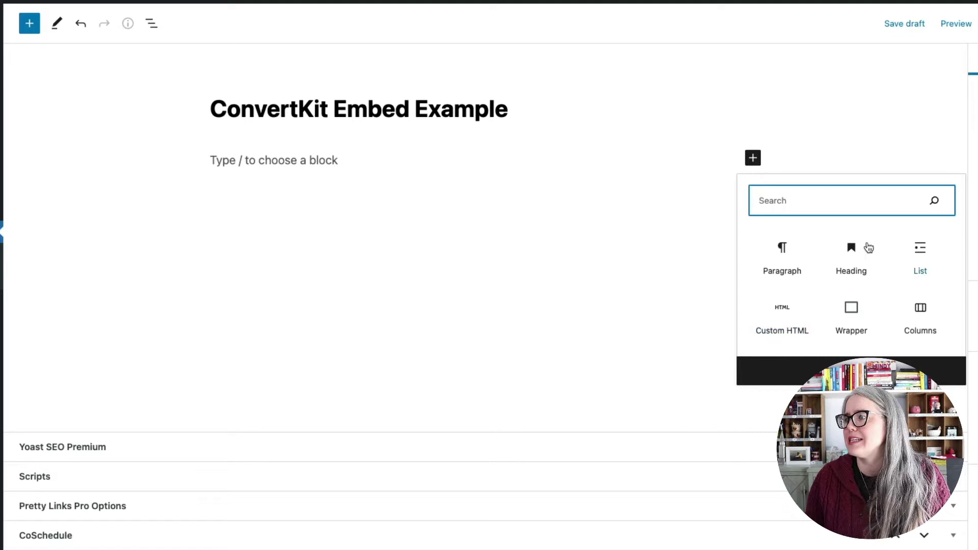
pyautogui.write('html')
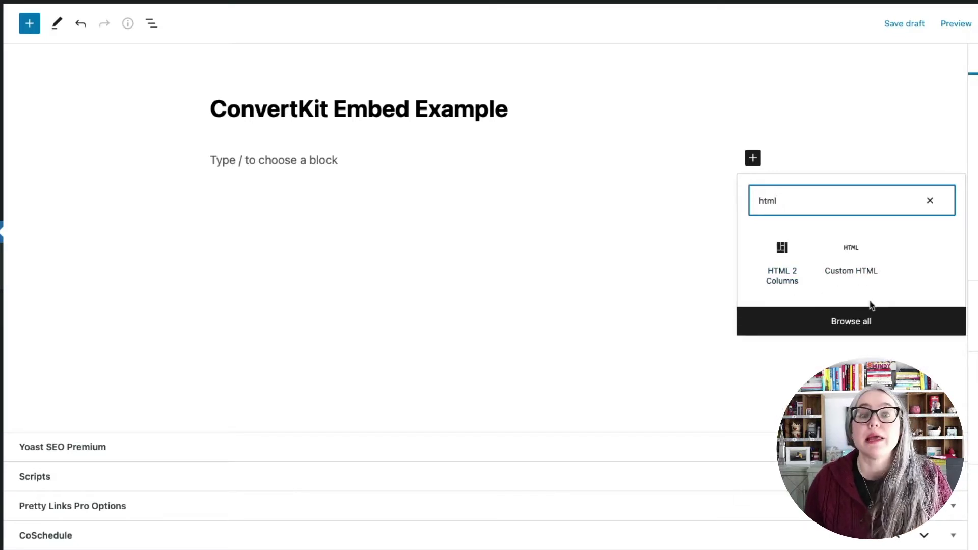
# Step: Add a Custom HTML block below the title holding the pasted ConvertKit JavaScript script
pyautogui.click(852, 253)
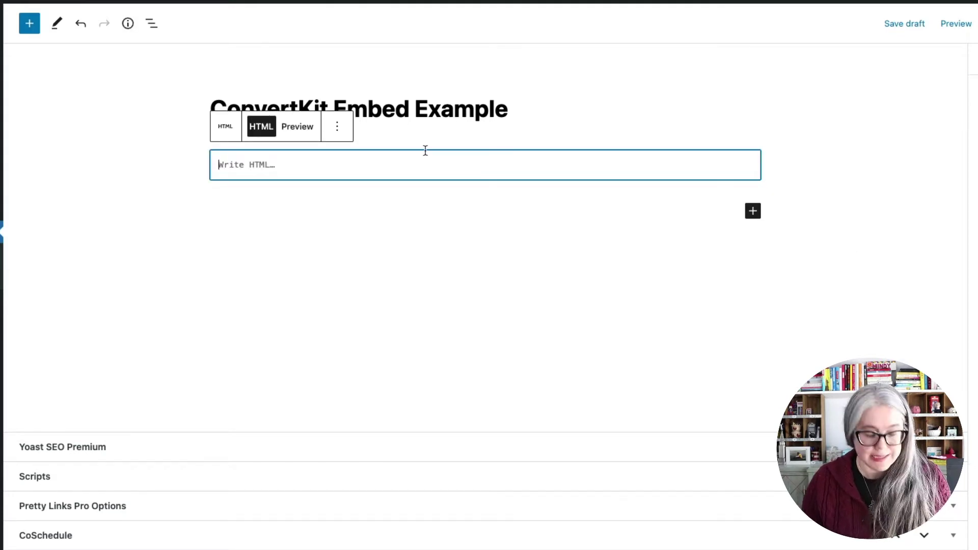
pyautogui.hotkey('ctrl', 'v')
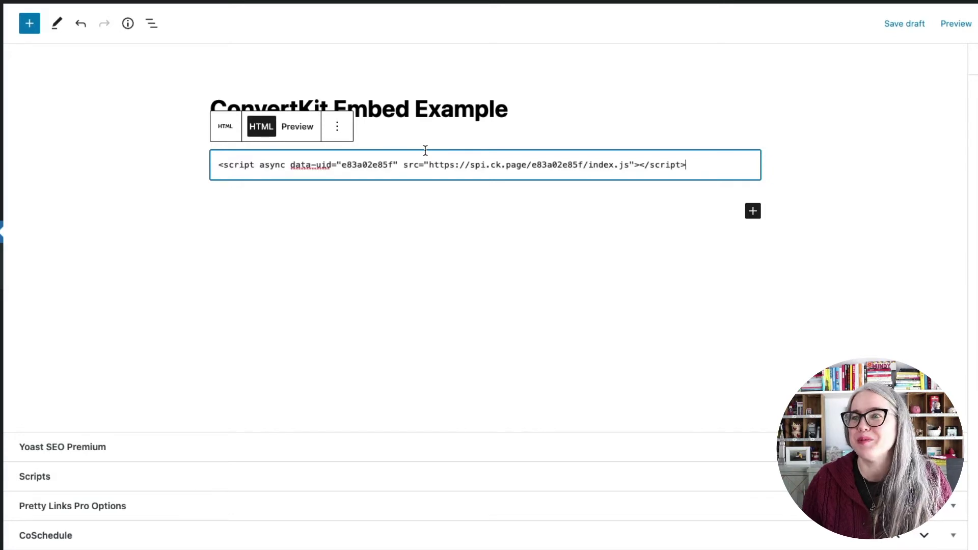
pyautogui.click(450, 230)
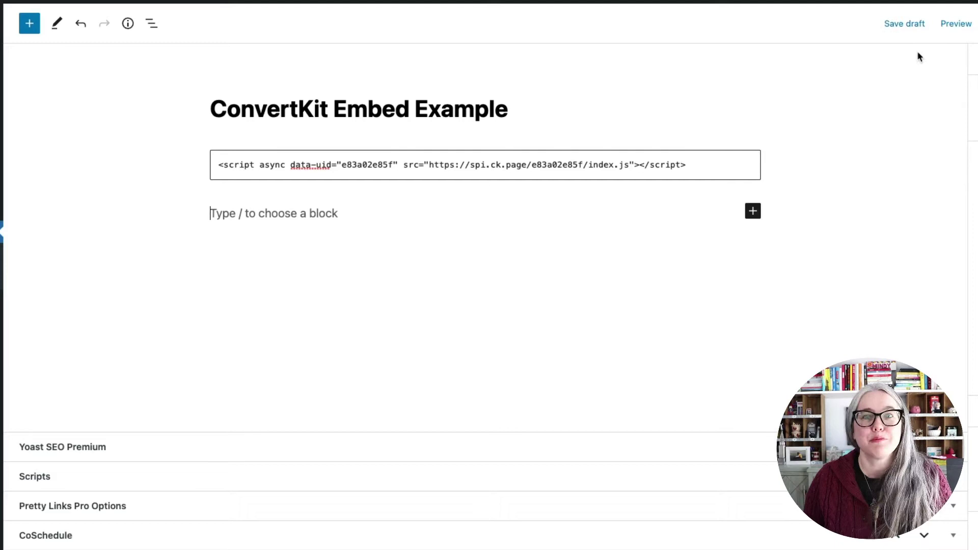
pyautogui.click(955, 25)
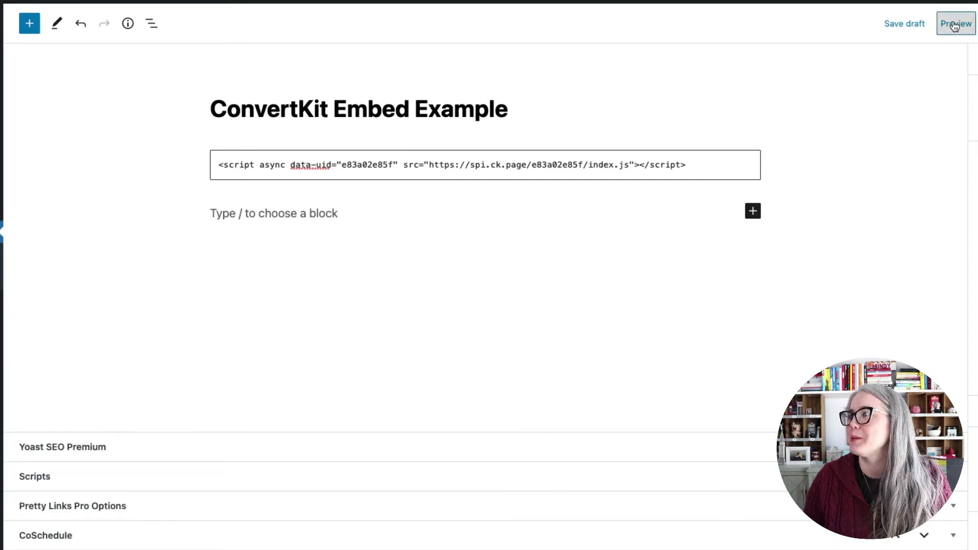
# Step: Preview the ConvertKit Embed Example page in a new tab
pyautogui.click(896, 144)
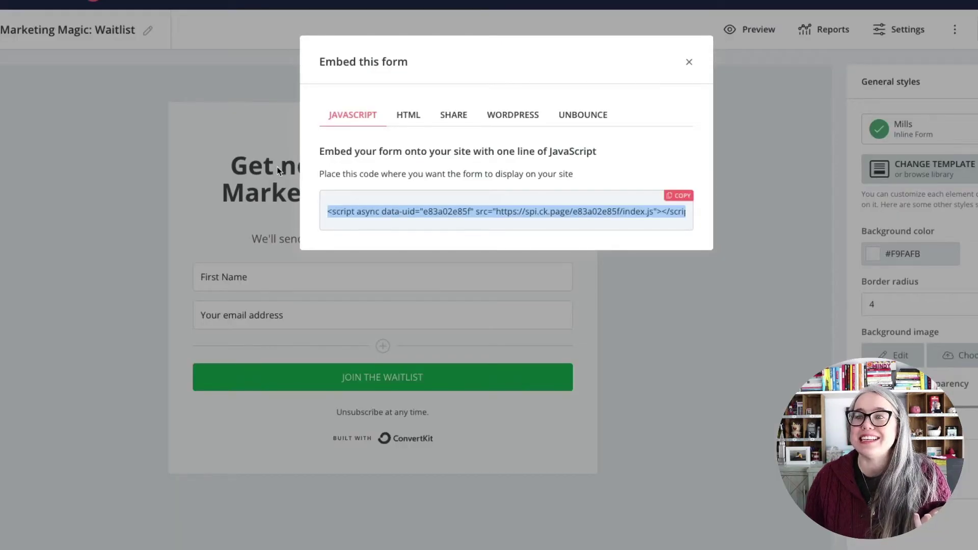
# Step: Close the embed dialog and delete the JavaScript script from WordPress's Custom HTML block
pyautogui.click(691, 63)
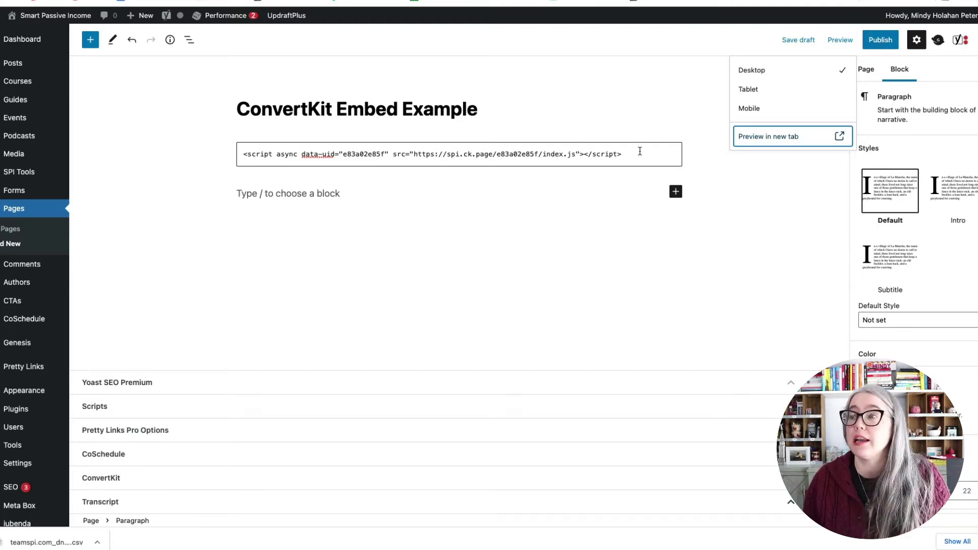
pyautogui.click(640, 151)
pyautogui.press('super+a')
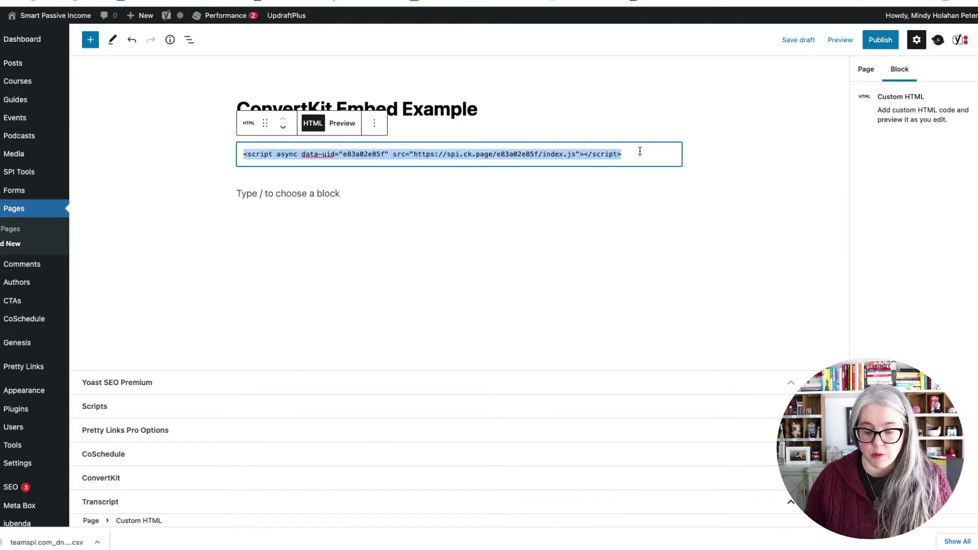
pyautogui.press('BackSpace')
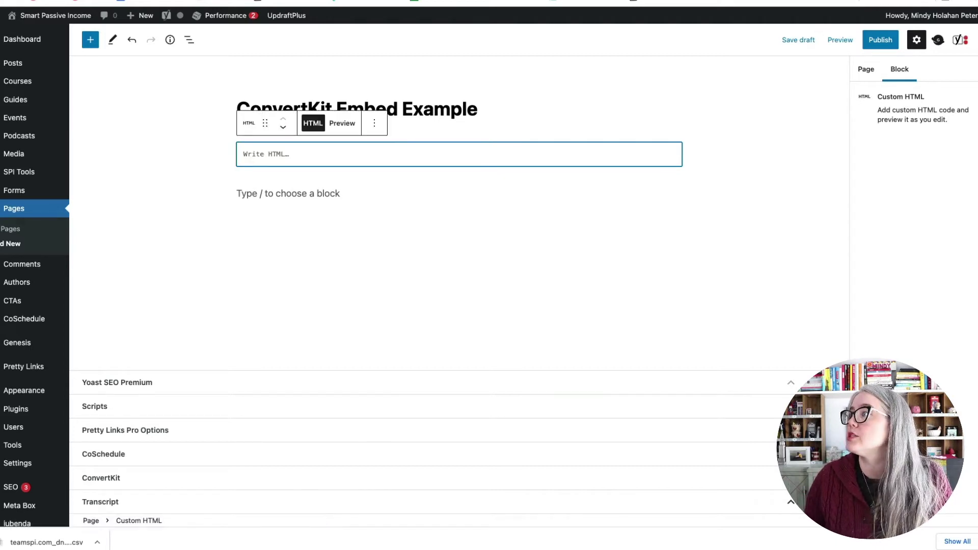
pyautogui.click(922, 4)
# Step: Copy the waitlist form's full HTML embed code from the Embed dialog's HTML tab
pyautogui.click(948, 54)
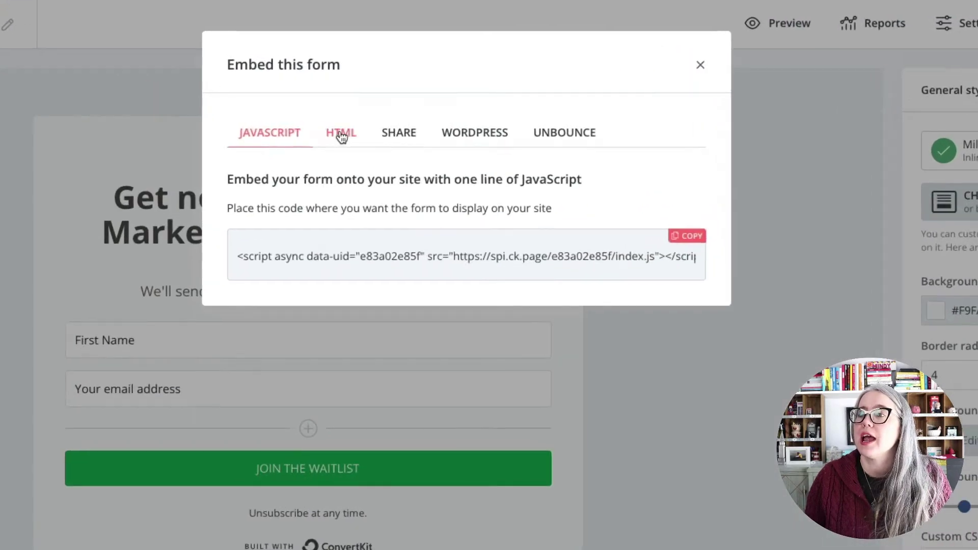
pyautogui.click(392, 130)
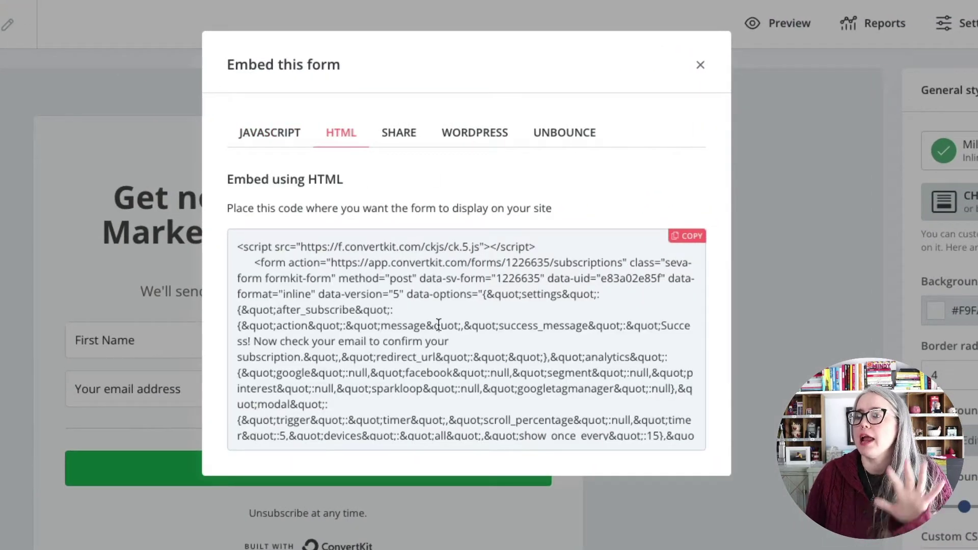
pyautogui.click(691, 236)
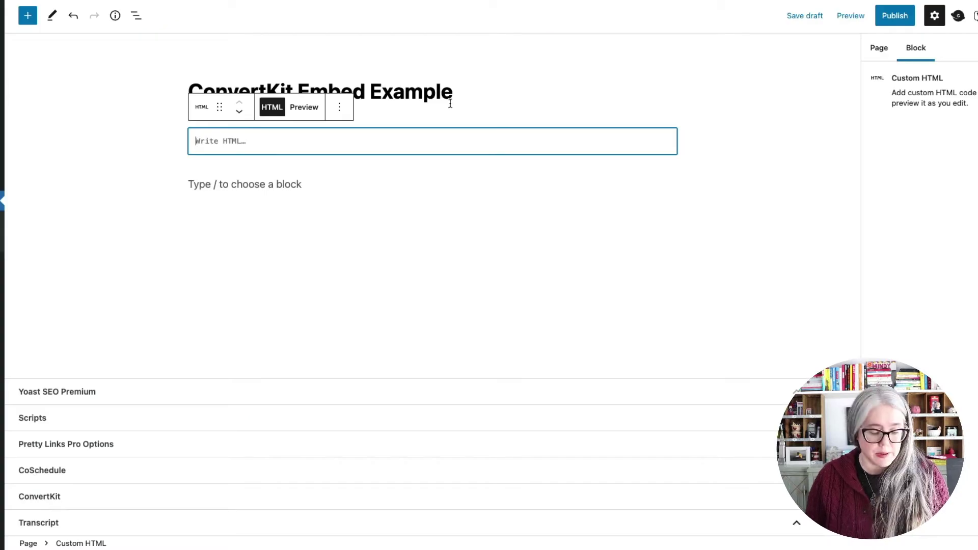
# Step: Paste the full HTML embed code into the Custom HTML block and review it
pyautogui.hotkey('ctrl', 'v')
pyautogui.scroll(5, 427, 186)
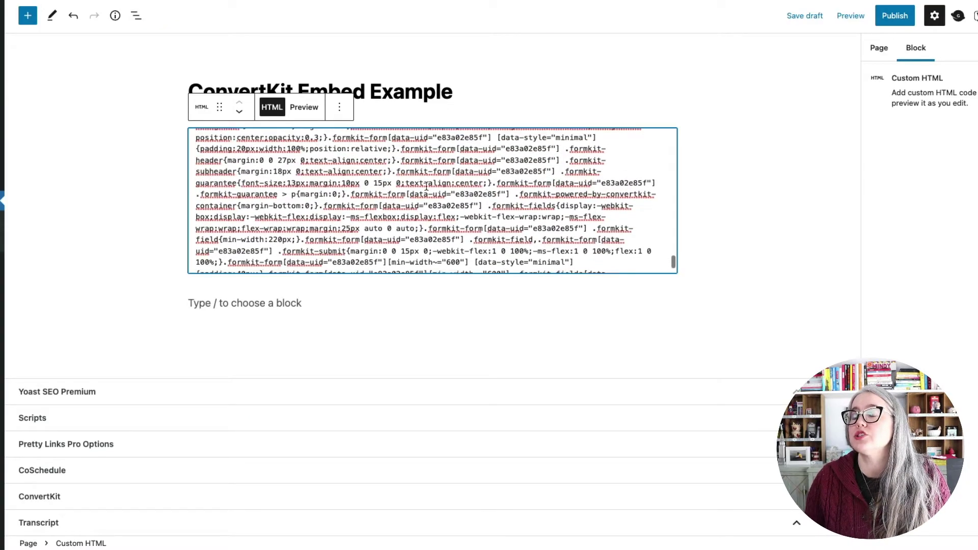
pyautogui.scroll(10, 427, 186)
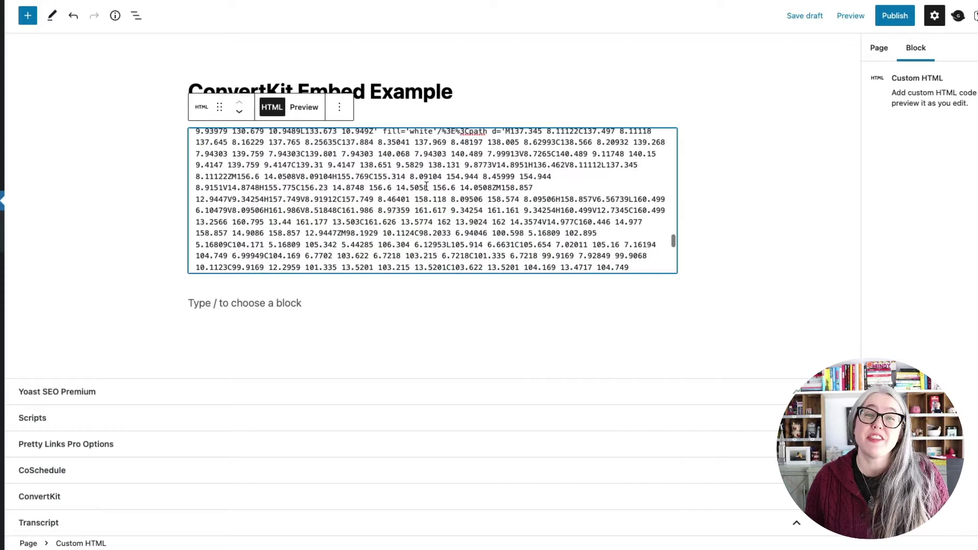
pyautogui.scroll(5, 426, 187)
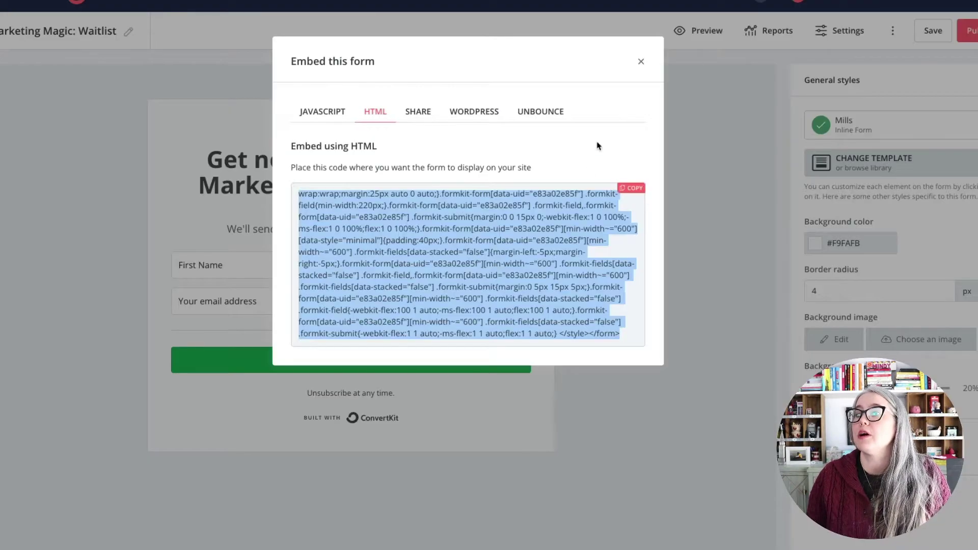
# Step: Close ConvertKit's 'Embed this form' dialog
pyautogui.click(638, 61)
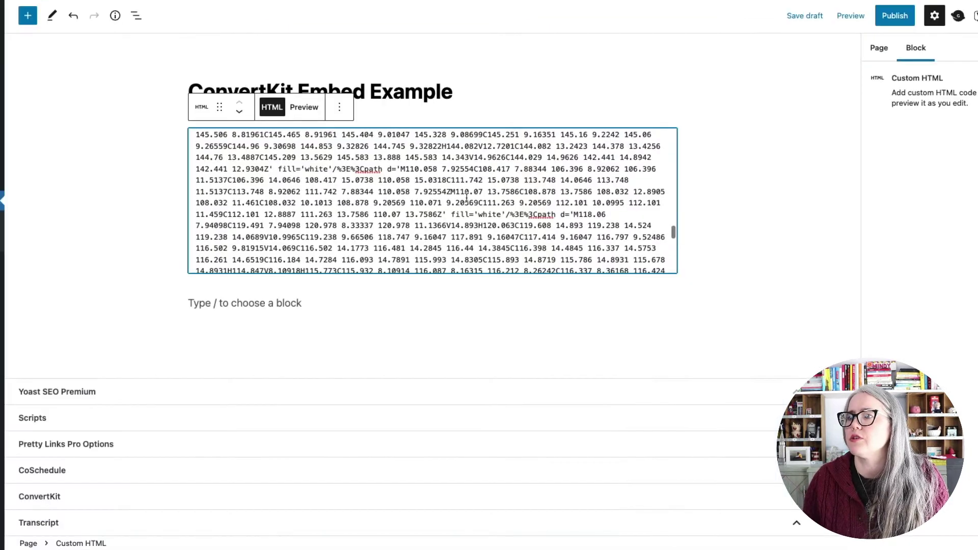
# Step: Preview the WordPress page with the embedded waitlist form in a new tab
pyautogui.click(850, 15)
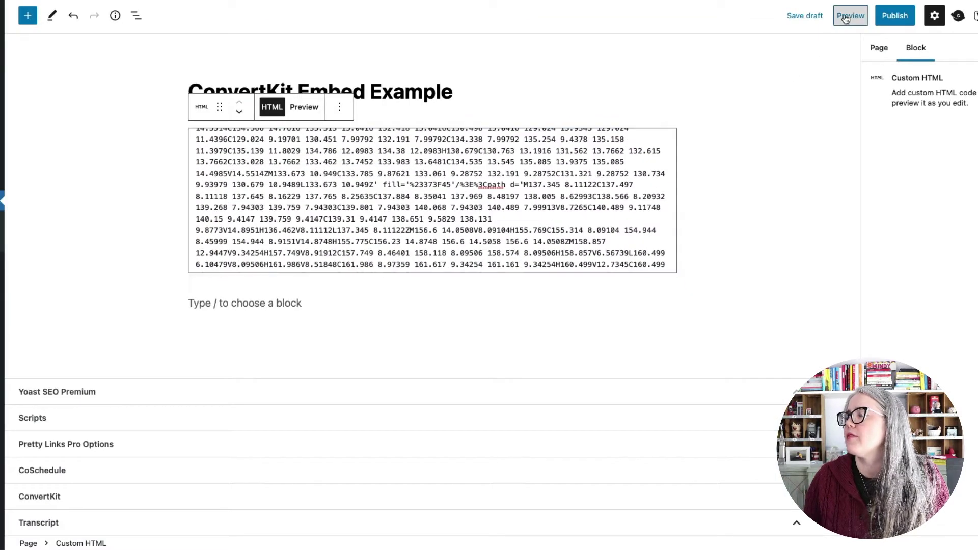
pyautogui.click(772, 122)
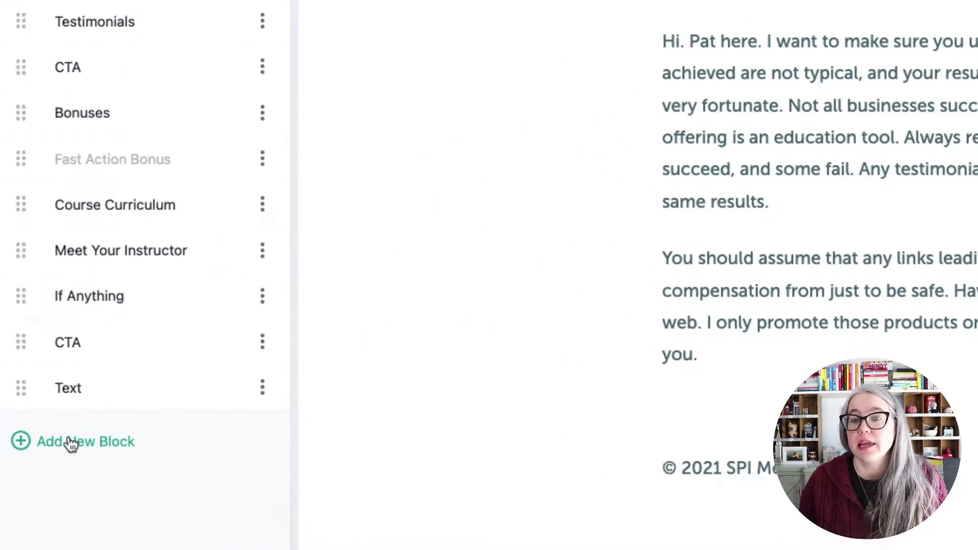
# Step: Add an empty Custom HTML block from the Add New Block list on the Teachable sales page
pyautogui.click(21, 442)
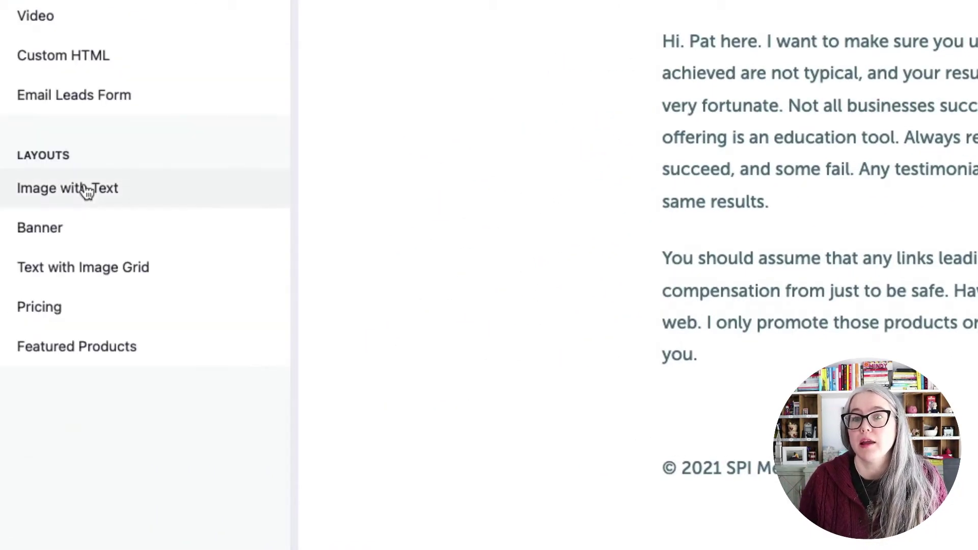
pyautogui.click(61, 58)
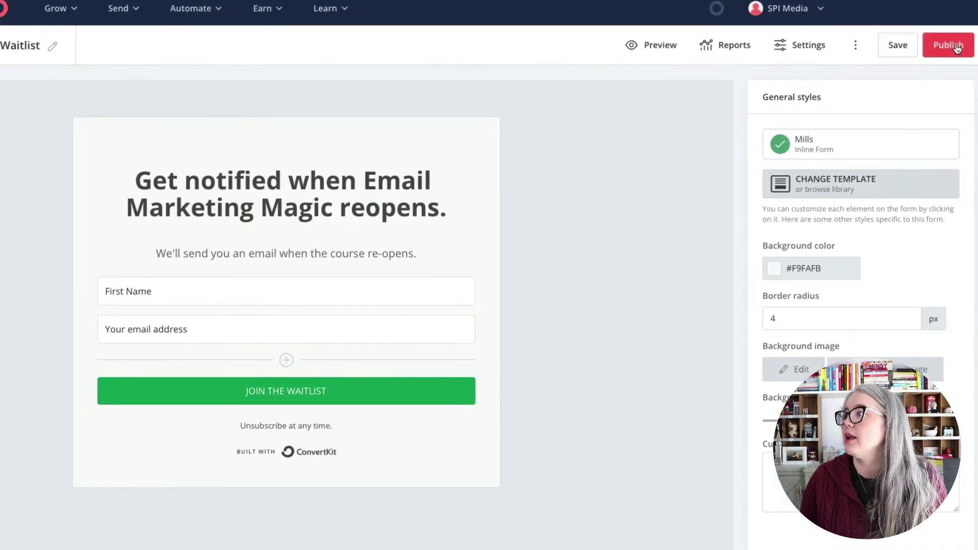
# Step: Publish the ConvertKit form, copy its one-line JavaScript embed script, and paste it into the HTML block
pyautogui.click(957, 46)
pyautogui.click(252, 133)
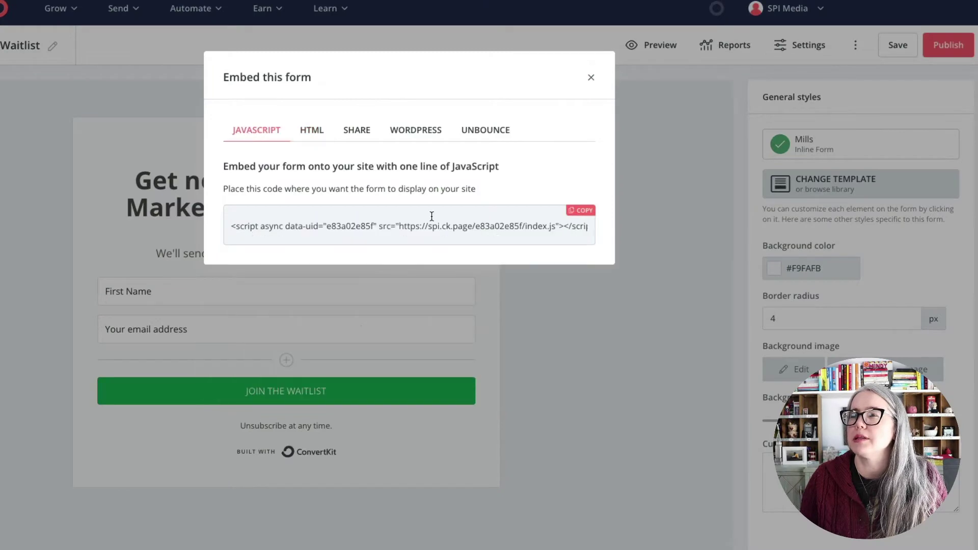
pyautogui.click(582, 213)
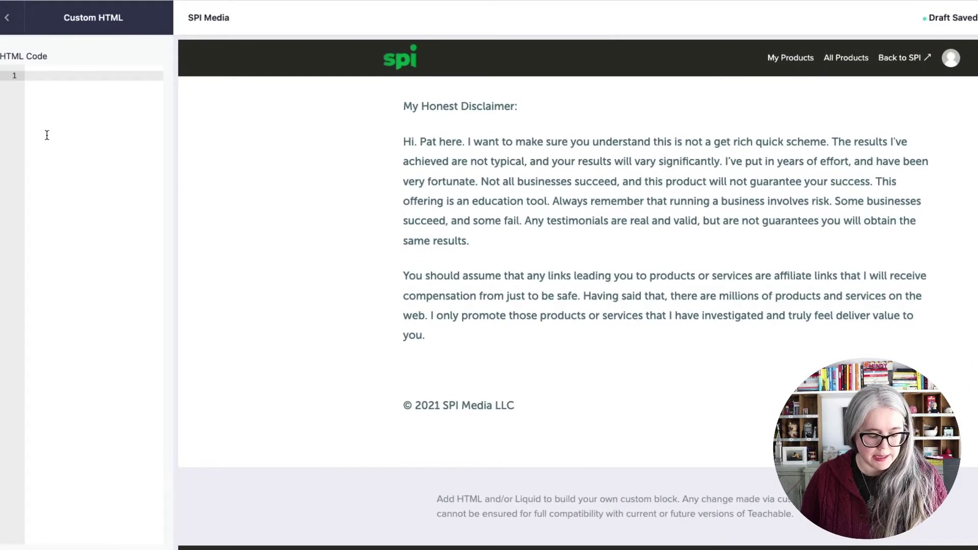
pyautogui.hotkey('ctrl', 'v')
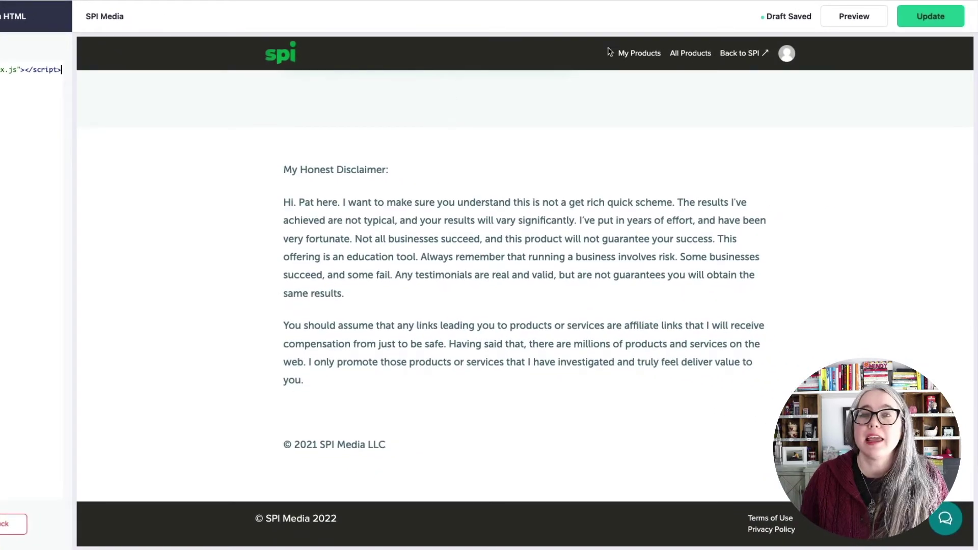
# Step: Preview the Teachable sales page to see the waitlist form sitting left-aligned below the disclaimer
pyautogui.click(853, 17)
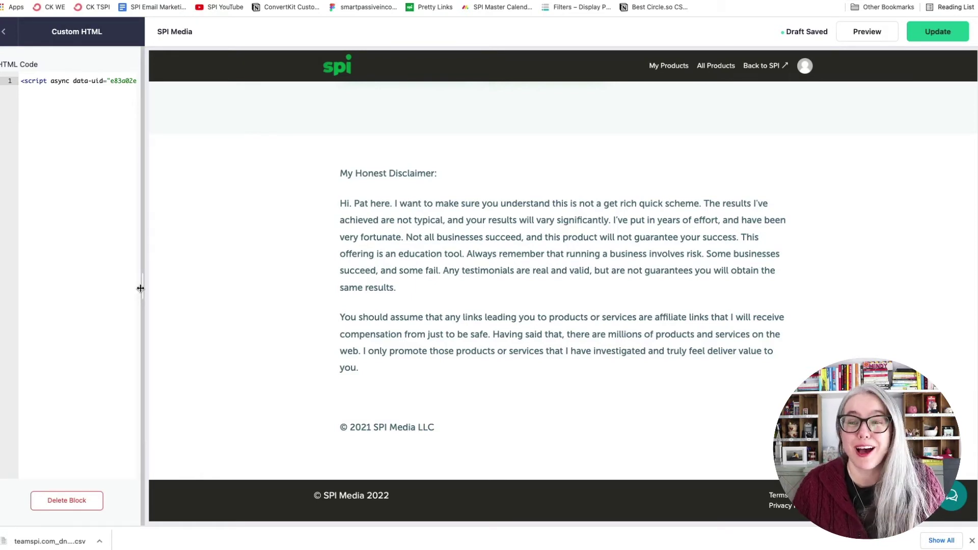
# Step: Drag the sidebar divider right until the full one-line embed script is readable
pyautogui.moveTo(140, 288); pyautogui.dragTo(402, 290)
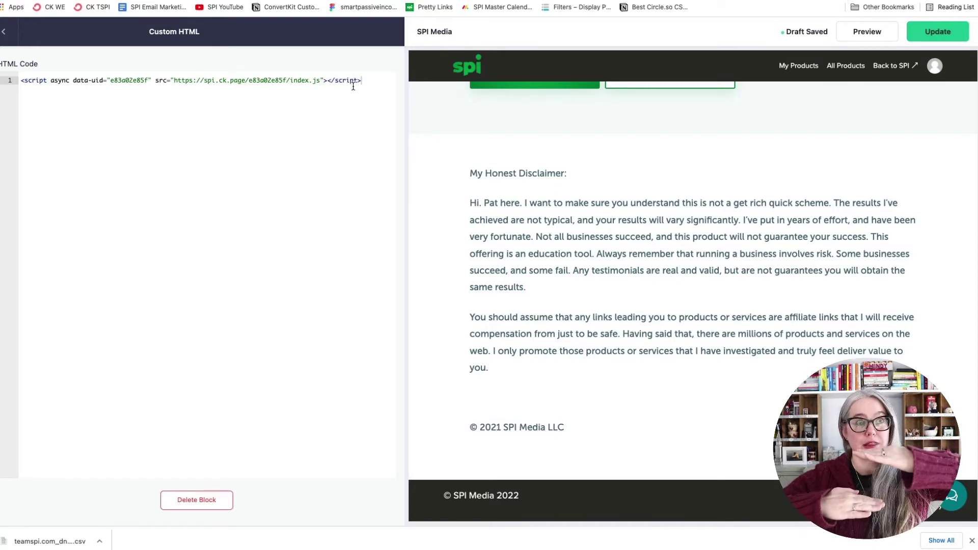
# Step: Enclose the script in <div>…</div>, then replace the opening tag with <div style="max-width:800px;margin:20px auto;">
pyautogui.click(20, 80)
pyautogui.press('Return')
pyautogui.press('Up')
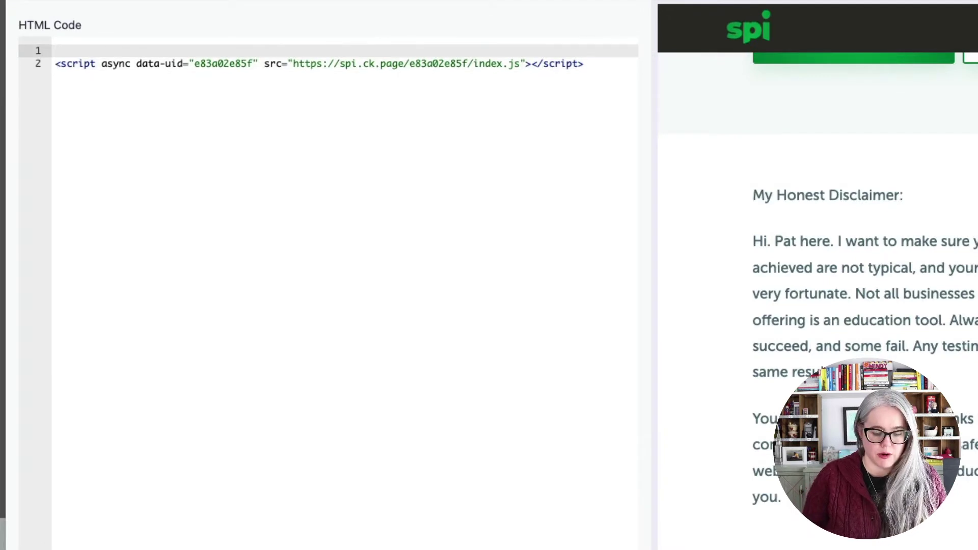
pyautogui.write('<div>')
pyautogui.press('Down')
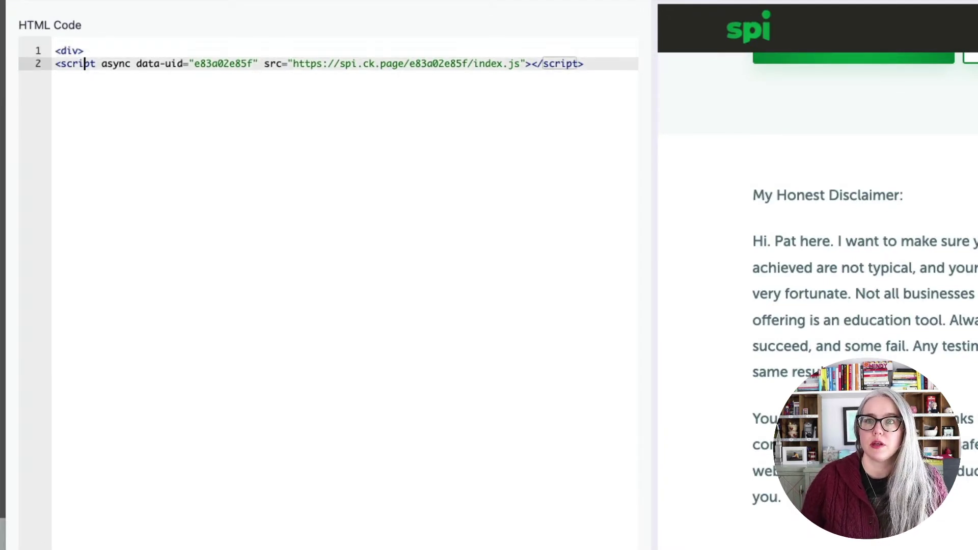
pyautogui.click(585, 64)
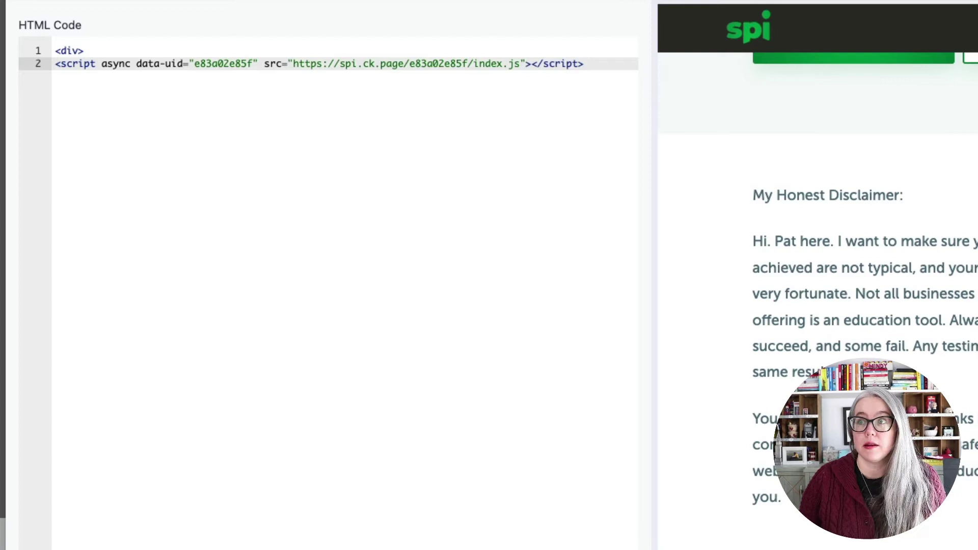
pyautogui.press('Return')
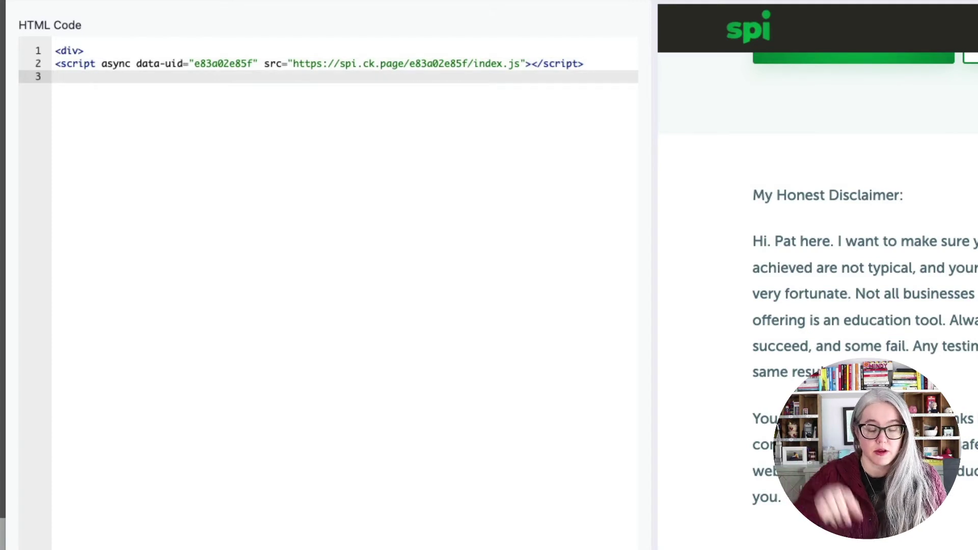
pyautogui.write('</')
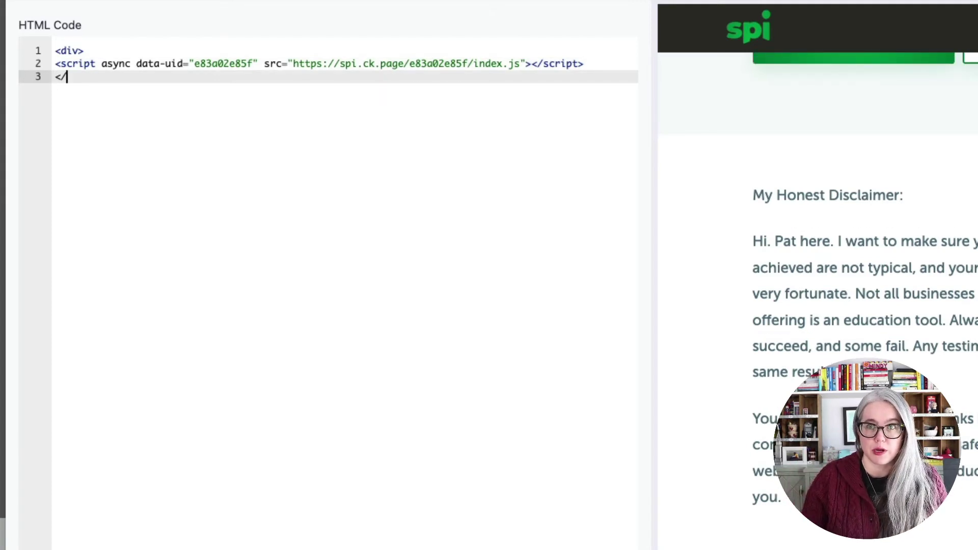
pyautogui.write('div>')
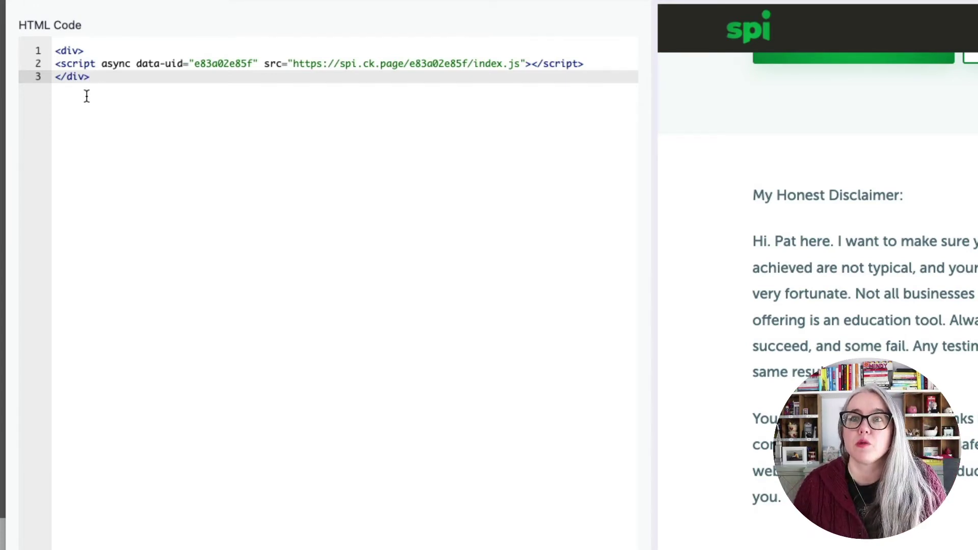
pyautogui.click(92, 43)
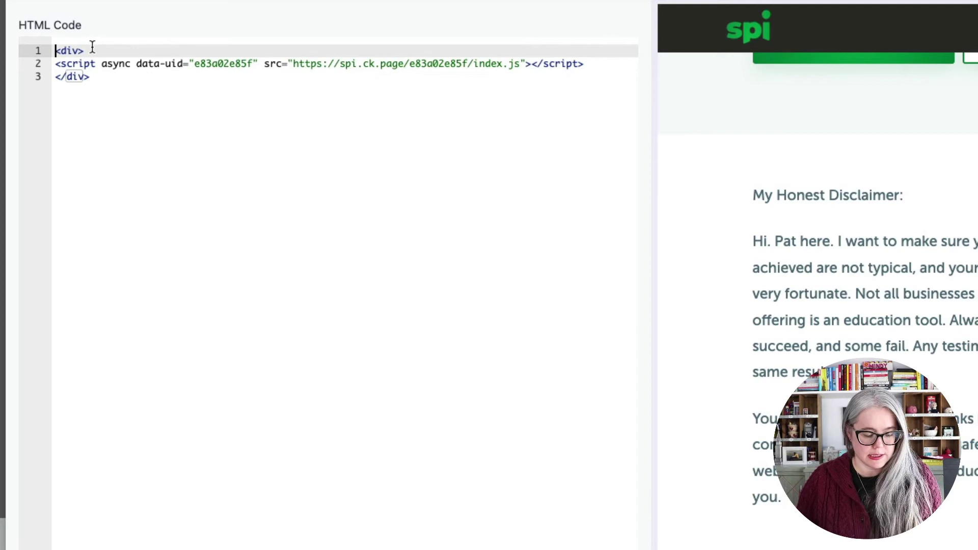
pyautogui.hotkey('shift', 'End')
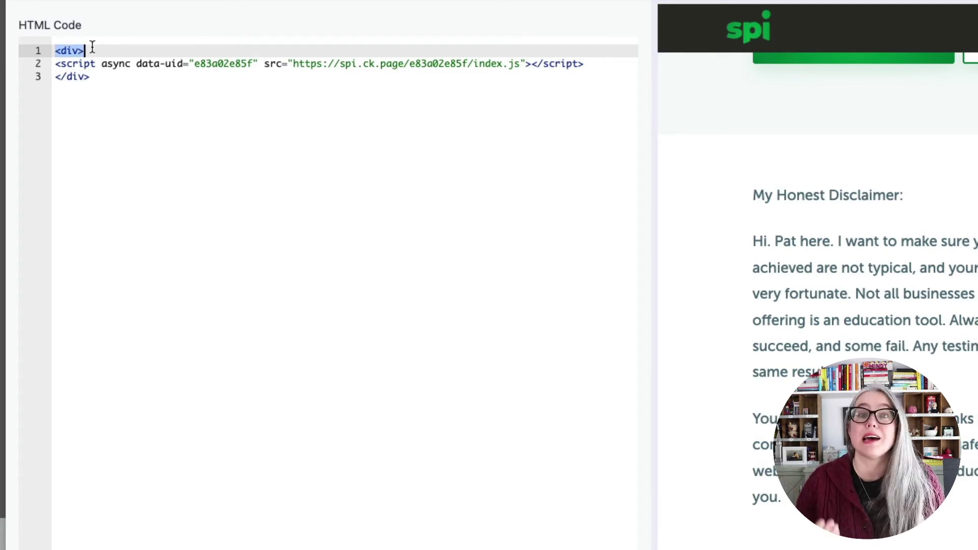
pyautogui.hotkey('ctrl', 'v')
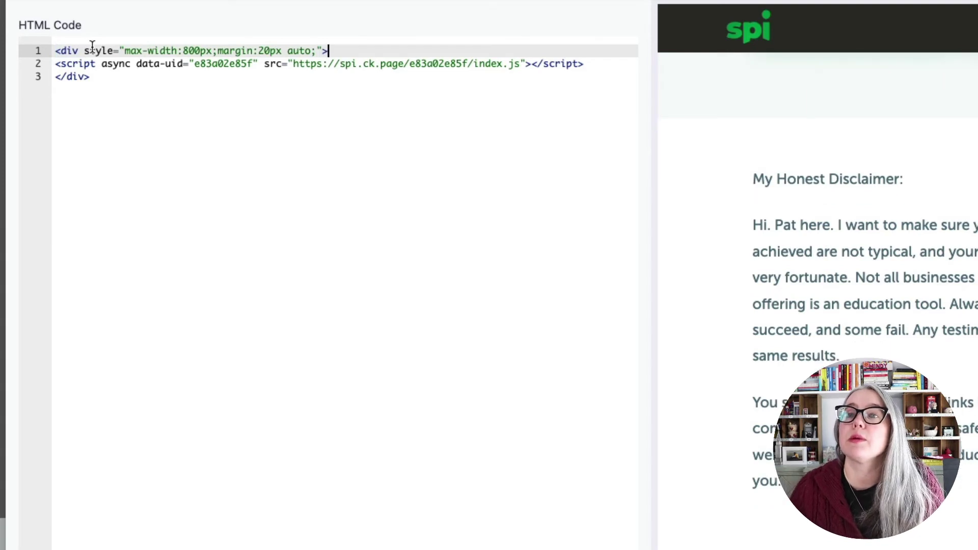
pyautogui.click(116, 85)
pyautogui.click(64, 47)
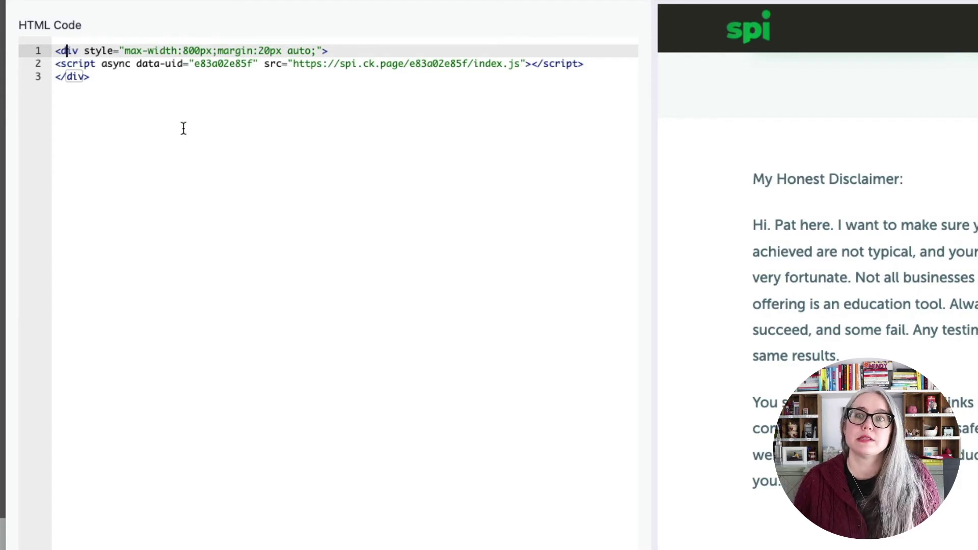
pyautogui.click(126, 51)
pyautogui.moveTo(126, 50); pyautogui.dragTo(212, 50)
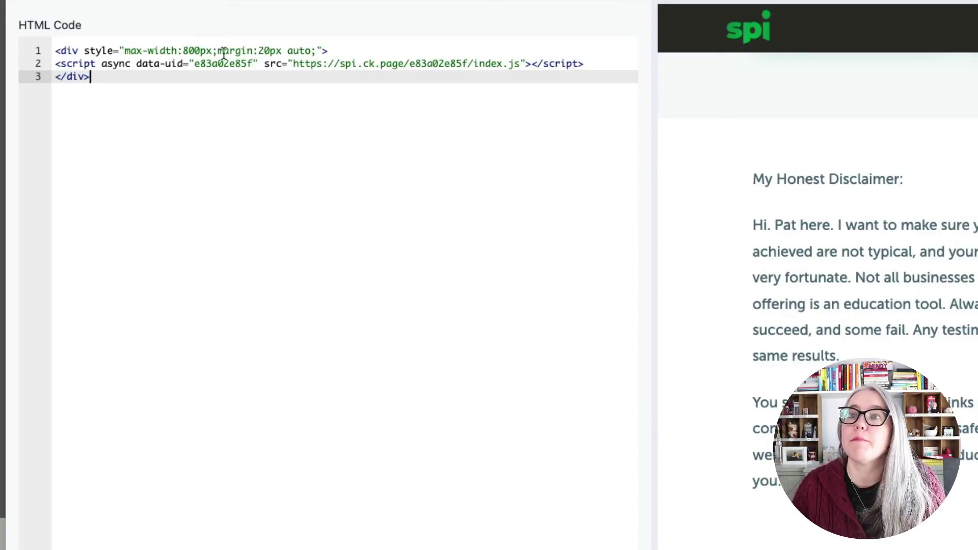
pyautogui.click(264, 50)
pyautogui.moveTo(259, 50); pyautogui.dragTo(314, 51)
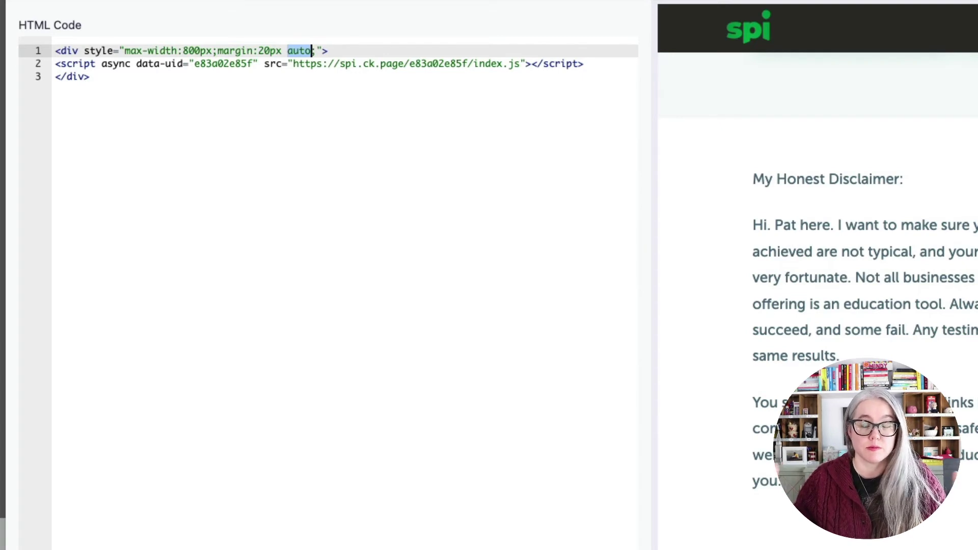
pyautogui.click(328, 96)
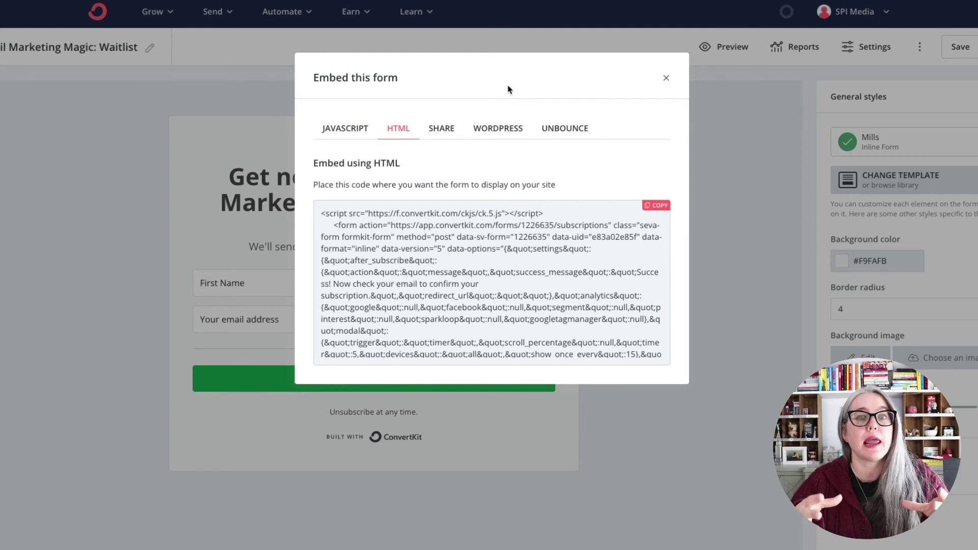
# Step: Switch the Embed this form dialog from the long HTML code to the one-line JavaScript script
pyautogui.click(347, 133)
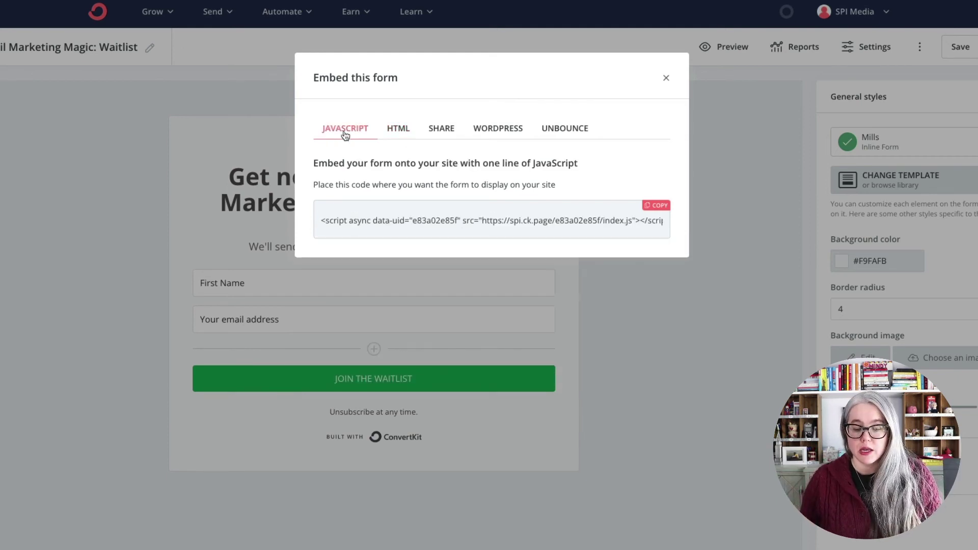